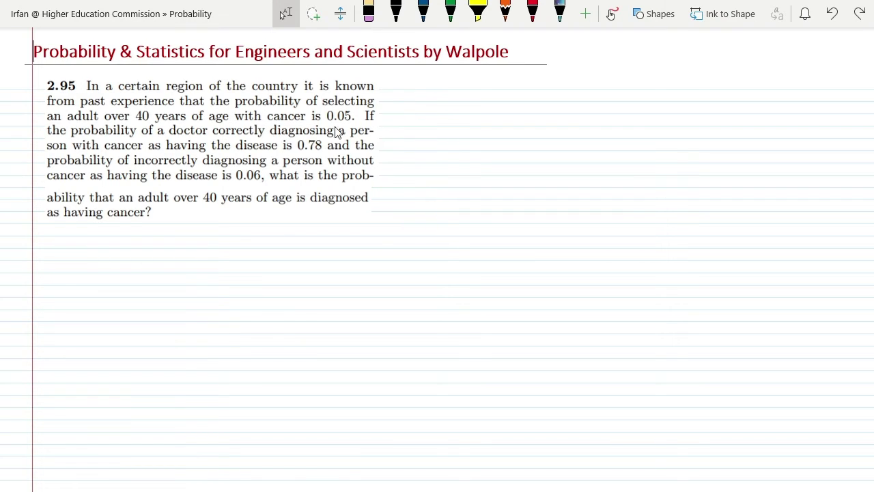
Step: Underline 0.05 in the problem and write an underlined 'Given data:-' heading below it
{"action": "left_click_drag", "start_coordinate": [326, 125], "coordinate": [350, 123]}
{"action": "mouse_move", "coordinate": [65, 234]}
{"action": "left_mouse_down"}
{"action": "mouse_move", "coordinate": [63, 265]}
{"action": "mouse_move", "coordinate": [71, 230]}
{"action": "mouse_move", "coordinate": [79, 250]}
{"action": "mouse_move", "coordinate": [98, 241]}
{"action": "mouse_move", "coordinate": [105, 249]}
{"action": "mouse_move", "coordinate": [135, 227]}
{"action": "mouse_move", "coordinate": [134, 255]}
{"action": "mouse_move", "coordinate": [163, 225]}
{"action": "mouse_move", "coordinate": [160, 252]}
{"action": "mouse_move", "coordinate": [175, 240]}
{"action": "mouse_move", "coordinate": [153, 232]}
{"action": "mouse_move", "coordinate": [207, 241]}
{"action": "left_mouse_up"}
{"action": "left_click_drag", "start_coordinate": [110, 266], "coordinate": [148, 265]}
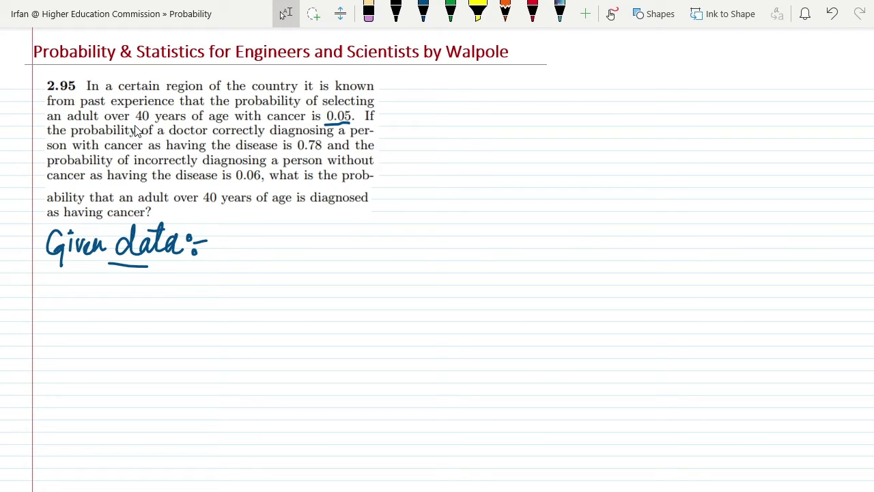
{"action": "key", "text": "alt+d"}
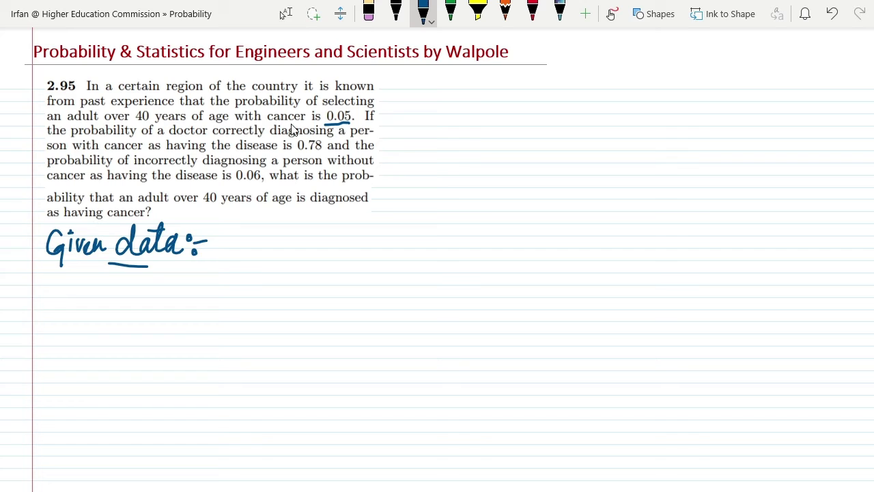
Step: Write P[C]=0.05 → P[C̄]=0.95 in blue under the heading and underline 0.78 in the problem
{"action": "mouse_move", "coordinate": [135, 279]}
{"action": "left_mouse_down"}
{"action": "mouse_move", "coordinate": [134, 306]}
{"action": "mouse_move", "coordinate": [139, 279]}
{"action": "mouse_move", "coordinate": [142, 291]}
{"action": "mouse_move", "coordinate": [155, 288]}
{"action": "mouse_move", "coordinate": [151, 307]}
{"action": "mouse_move", "coordinate": [159, 308]}
{"action": "mouse_move", "coordinate": [182, 282]}
{"action": "mouse_move", "coordinate": [181, 310]}
{"action": "mouse_move", "coordinate": [220, 289]}
{"action": "mouse_move", "coordinate": [228, 303]}
{"action": "mouse_move", "coordinate": [241, 289]}
{"action": "mouse_move", "coordinate": [263, 283]}
{"action": "left_mouse_up"}
{"action": "left_click", "coordinate": [228, 298]}
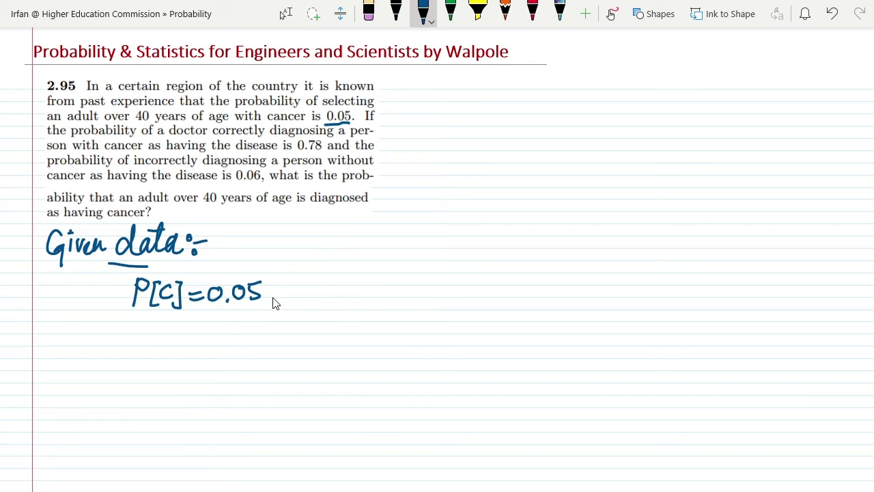
{"action": "mouse_move", "coordinate": [267, 300]}
{"action": "left_mouse_down"}
{"action": "mouse_move", "coordinate": [300, 284]}
{"action": "mouse_move", "coordinate": [292, 289]}
{"action": "mouse_move", "coordinate": [312, 289]}
{"action": "mouse_move", "coordinate": [314, 300]}
{"action": "mouse_move", "coordinate": [325, 289]}
{"action": "mouse_move", "coordinate": [336, 292]}
{"action": "mouse_move", "coordinate": [334, 276]}
{"action": "mouse_move", "coordinate": [348, 274]}
{"action": "mouse_move", "coordinate": [343, 299]}
{"action": "left_mouse_up"}
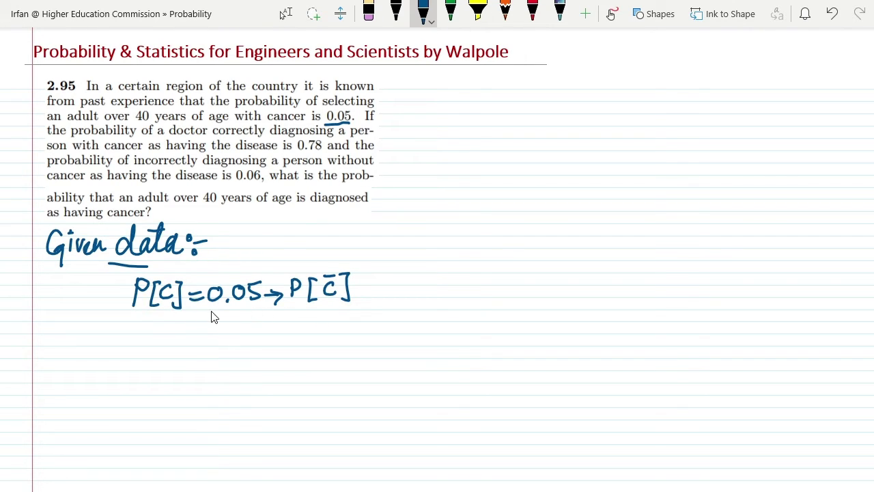
{"action": "mouse_move", "coordinate": [354, 291]}
{"action": "left_mouse_down"}
{"action": "mouse_move", "coordinate": [384, 289]}
{"action": "mouse_move", "coordinate": [380, 303]}
{"action": "mouse_move", "coordinate": [379, 287]}
{"action": "mouse_move", "coordinate": [394, 299]}
{"action": "mouse_move", "coordinate": [410, 284]}
{"action": "mouse_move", "coordinate": [407, 302]}
{"action": "mouse_move", "coordinate": [429, 282]}
{"action": "left_mouse_up"}
{"action": "left_click", "coordinate": [393, 298]}
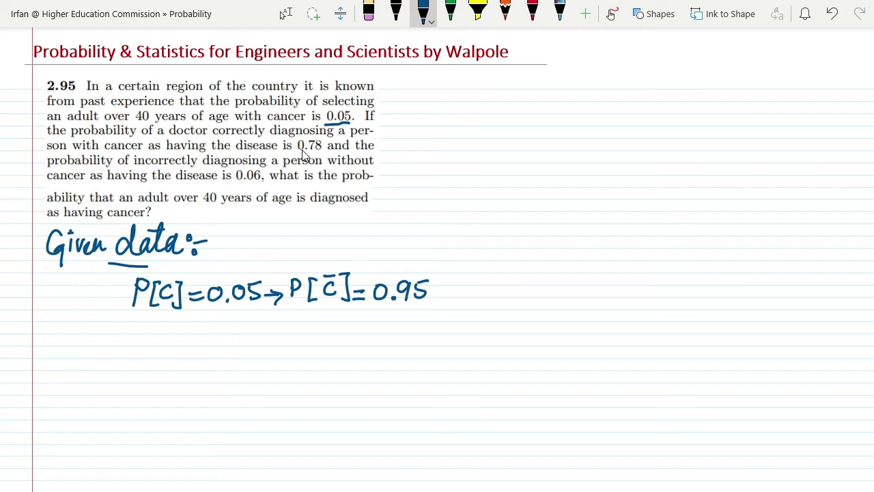
{"action": "left_click_drag", "start_coordinate": [301, 157], "coordinate": [320, 156]}
Step: Write P[D+/C]=0.78 as the next given-data line
{"action": "mouse_move", "coordinate": [132, 327]}
{"action": "left_mouse_down"}
{"action": "mouse_move", "coordinate": [129, 351]}
{"action": "mouse_move", "coordinate": [141, 327]}
{"action": "mouse_move", "coordinate": [130, 339]}
{"action": "mouse_move", "coordinate": [152, 328]}
{"action": "mouse_move", "coordinate": [164, 353]}
{"action": "left_mouse_up"}
{"action": "mouse_move", "coordinate": [164, 330]}
{"action": "left_mouse_down"}
{"action": "mouse_move", "coordinate": [181, 339]}
{"action": "mouse_move", "coordinate": [164, 351]}
{"action": "mouse_move", "coordinate": [188, 329]}
{"action": "mouse_move", "coordinate": [180, 343]}
{"action": "mouse_move", "coordinate": [192, 351]}
{"action": "mouse_move", "coordinate": [217, 349]}
{"action": "left_mouse_up"}
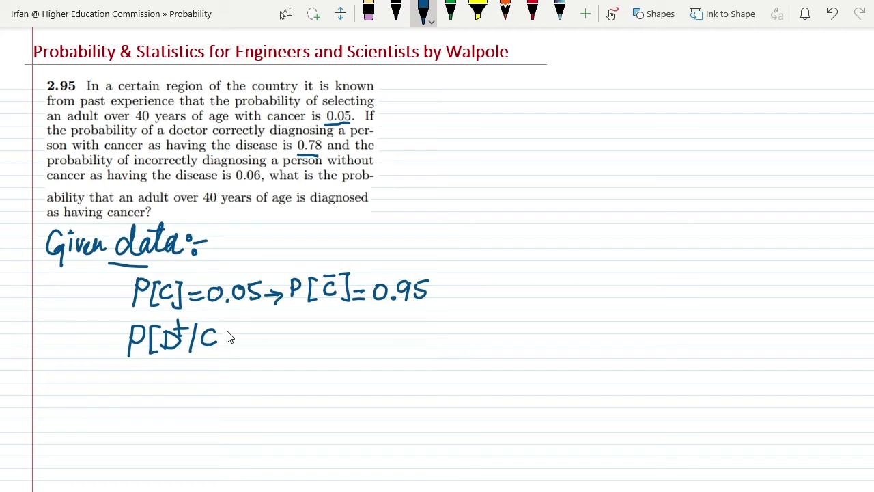
{"action": "mouse_move", "coordinate": [218, 326]}
{"action": "left_mouse_down"}
{"action": "mouse_move", "coordinate": [228, 332]}
{"action": "mouse_move", "coordinate": [220, 352]}
{"action": "mouse_move", "coordinate": [247, 338]}
{"action": "mouse_move", "coordinate": [269, 341]}
{"action": "mouse_move", "coordinate": [267, 331]}
{"action": "mouse_move", "coordinate": [297, 351]}
{"action": "mouse_move", "coordinate": [312, 331]}
{"action": "left_mouse_up"}
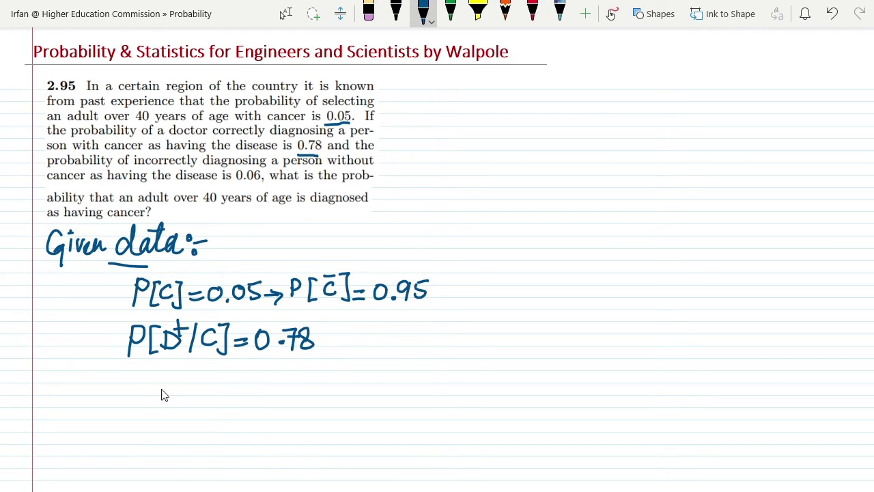
Step: Write P[D+/C̄]=0.06 on the third line and underline 0.06 in the problem
{"action": "mouse_move", "coordinate": [134, 376]}
{"action": "left_mouse_down"}
{"action": "mouse_move", "coordinate": [133, 397]}
{"action": "mouse_move", "coordinate": [136, 377]}
{"action": "mouse_move", "coordinate": [145, 384]}
{"action": "mouse_move", "coordinate": [156, 375]}
{"action": "mouse_move", "coordinate": [153, 401]}
{"action": "left_mouse_up"}
{"action": "left_click_drag", "start_coordinate": [236, 183], "coordinate": [264, 181]}
{"action": "mouse_move", "coordinate": [166, 377]}
{"action": "left_mouse_down"}
{"action": "mouse_move", "coordinate": [171, 390]}
{"action": "mouse_move", "coordinate": [190, 372]}
{"action": "left_mouse_up"}
{"action": "left_click", "coordinate": [180, 369]}
{"action": "mouse_move", "coordinate": [186, 366]}
{"action": "left_mouse_down"}
{"action": "mouse_move", "coordinate": [190, 398]}
{"action": "mouse_move", "coordinate": [212, 391]}
{"action": "mouse_move", "coordinate": [222, 374]}
{"action": "left_mouse_up"}
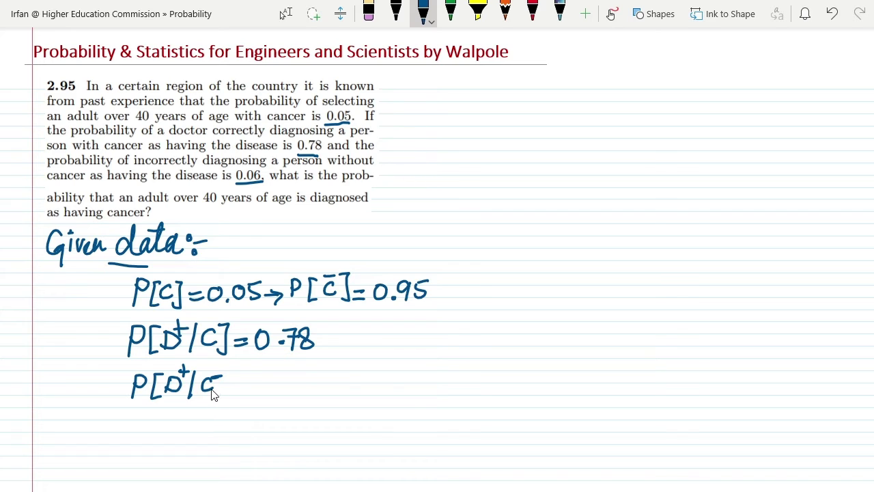
{"action": "mouse_move", "coordinate": [222, 372]}
{"action": "left_mouse_down"}
{"action": "mouse_move", "coordinate": [219, 402]}
{"action": "mouse_move", "coordinate": [252, 385]}
{"action": "mouse_move", "coordinate": [279, 395]}
{"action": "mouse_move", "coordinate": [271, 383]}
{"action": "mouse_move", "coordinate": [330, 389]}
{"action": "mouse_move", "coordinate": [316, 384]}
{"action": "left_mouse_up"}
{"action": "left_click", "coordinate": [289, 388]}
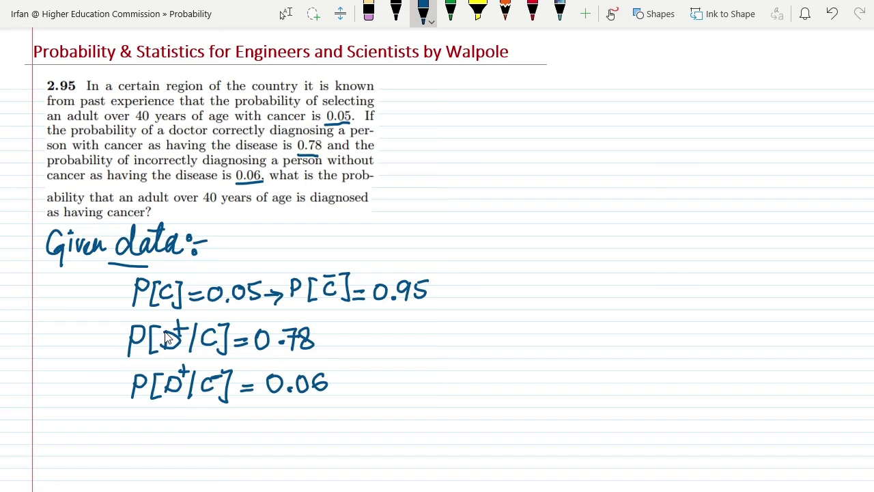
Step: Undo the stray ink stroke below the given data
{"action": "mouse_move", "coordinate": [151, 416]}
{"action": "left_mouse_down"}
{"action": "mouse_move", "coordinate": [151, 441]}
{"action": "mouse_move", "coordinate": [153, 430]}
{"action": "left_mouse_up"}
{"action": "key", "text": "ctrl+z"}
{"action": "key", "text": "ctrl+z"}
{"action": "left_click", "coordinate": [451, 11]}
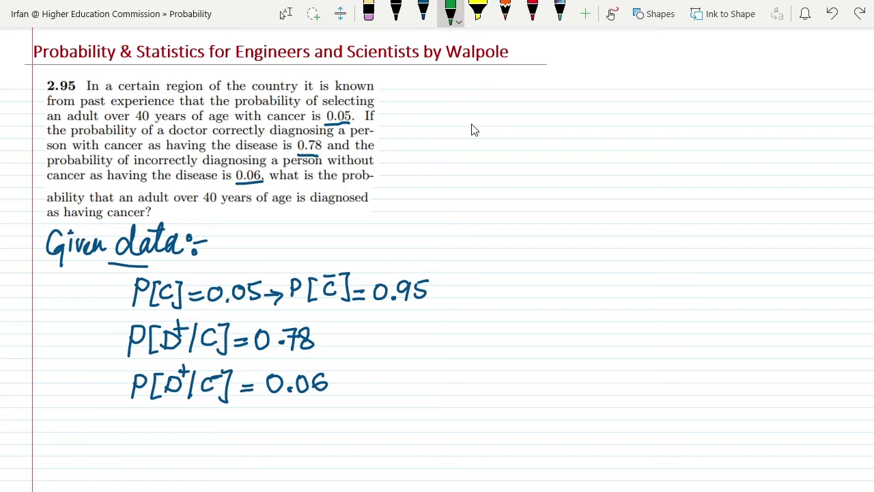
Step: Write 'Required:- P[D+]=?' in green ink at the top right
{"action": "mouse_move", "coordinate": [434, 80]}
{"action": "left_mouse_down"}
{"action": "mouse_move", "coordinate": [443, 100]}
{"action": "mouse_move", "coordinate": [450, 89]}
{"action": "mouse_move", "coordinate": [456, 112]}
{"action": "mouse_move", "coordinate": [482, 83]}
{"action": "mouse_move", "coordinate": [489, 98]}
{"action": "mouse_move", "coordinate": [521, 90]}
{"action": "mouse_move", "coordinate": [554, 94]}
{"action": "left_mouse_up"}
{"action": "mouse_move", "coordinate": [502, 118]}
{"action": "left_mouse_down"}
{"action": "mouse_move", "coordinate": [531, 139]}
{"action": "mouse_move", "coordinate": [554, 119]}
{"action": "mouse_move", "coordinate": [552, 125]}
{"action": "mouse_move", "coordinate": [567, 123]}
{"action": "mouse_move", "coordinate": [561, 139]}
{"action": "mouse_move", "coordinate": [591, 128]}
{"action": "left_mouse_up"}
{"action": "left_click_drag", "start_coordinate": [578, 135], "coordinate": [602, 131]}
{"action": "left_click_drag", "start_coordinate": [604, 137], "coordinate": [605, 138]}
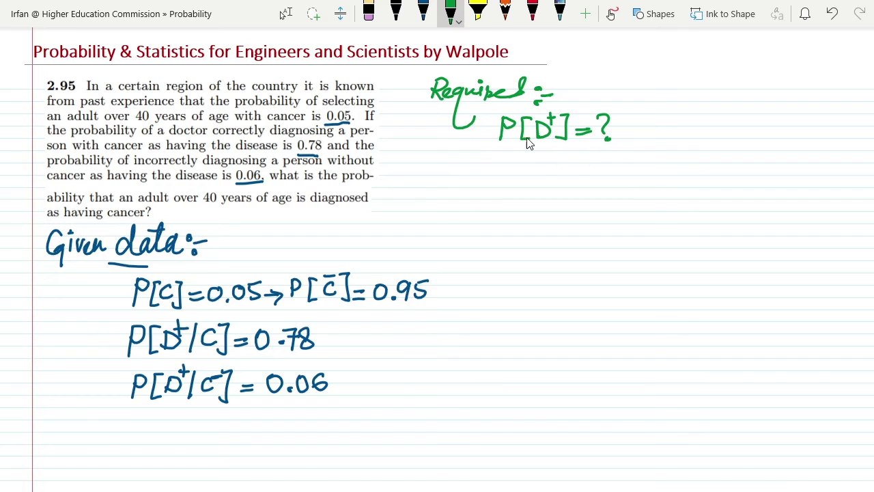
Step: Write an underlined 'Sol:-' heading in black ink
{"action": "left_click", "coordinate": [396, 10]}
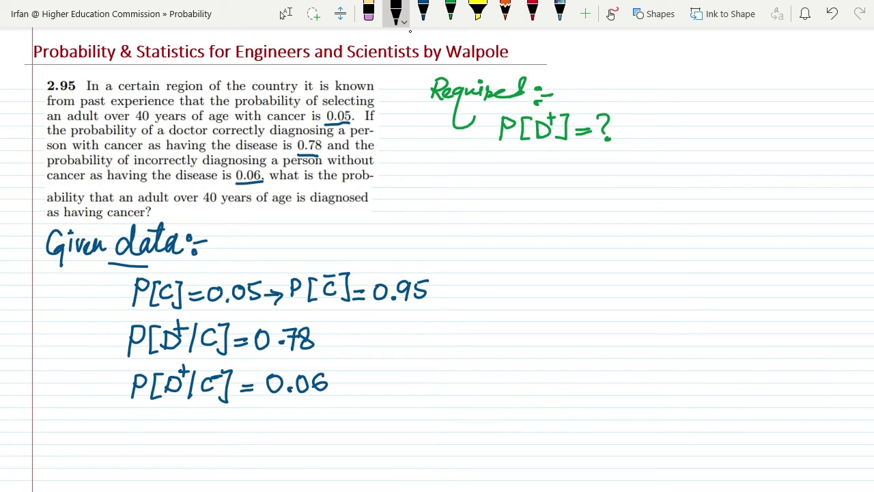
{"action": "mouse_move", "coordinate": [453, 163]}
{"action": "left_mouse_down"}
{"action": "mouse_move", "coordinate": [437, 179]}
{"action": "mouse_move", "coordinate": [465, 179]}
{"action": "mouse_move", "coordinate": [469, 191]}
{"action": "mouse_move", "coordinate": [499, 183]}
{"action": "left_mouse_up"}
{"action": "left_click", "coordinate": [481, 176]}
{"action": "left_click", "coordinate": [482, 192]}
Step: Write P[D+]=P[D+/C]×P[C]+P[D+/C̄]×P[C̄] under the Sol heading
{"action": "left_click_drag", "start_coordinate": [433, 203], "coordinate": [468, 202]}
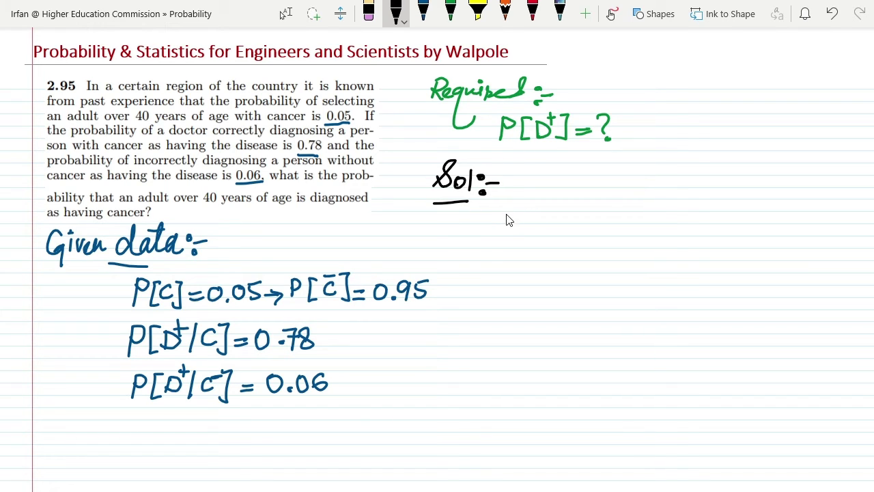
{"action": "mouse_move", "coordinate": [489, 211]}
{"action": "left_mouse_down"}
{"action": "mouse_move", "coordinate": [489, 235]}
{"action": "mouse_move", "coordinate": [490, 209]}
{"action": "mouse_move", "coordinate": [500, 217]}
{"action": "mouse_move", "coordinate": [493, 218]}
{"action": "mouse_move", "coordinate": [516, 209]}
{"action": "mouse_move", "coordinate": [525, 235]}
{"action": "left_mouse_up"}
{"action": "mouse_move", "coordinate": [525, 215]}
{"action": "left_mouse_down"}
{"action": "mouse_move", "coordinate": [537, 229]}
{"action": "mouse_move", "coordinate": [526, 235]}
{"action": "left_mouse_up"}
{"action": "mouse_move", "coordinate": [536, 205]}
{"action": "left_mouse_down"}
{"action": "mouse_move", "coordinate": [537, 219]}
{"action": "mouse_move", "coordinate": [556, 202]}
{"action": "left_mouse_up"}
{"action": "mouse_move", "coordinate": [556, 202]}
{"action": "left_mouse_down"}
{"action": "mouse_move", "coordinate": [543, 233]}
{"action": "mouse_move", "coordinate": [589, 229]}
{"action": "mouse_move", "coordinate": [587, 207]}
{"action": "mouse_move", "coordinate": [588, 216]}
{"action": "mouse_move", "coordinate": [602, 205]}
{"action": "mouse_move", "coordinate": [615, 230]}
{"action": "left_mouse_up"}
{"action": "left_click_drag", "start_coordinate": [622, 197], "coordinate": [621, 212]}
{"action": "mouse_move", "coordinate": [617, 204]}
{"action": "left_mouse_down"}
{"action": "mouse_move", "coordinate": [628, 204]}
{"action": "mouse_move", "coordinate": [633, 228]}
{"action": "mouse_move", "coordinate": [650, 226]}
{"action": "mouse_move", "coordinate": [660, 209]}
{"action": "mouse_move", "coordinate": [650, 229]}
{"action": "mouse_move", "coordinate": [673, 223]}
{"action": "left_mouse_up"}
{"action": "mouse_move", "coordinate": [673, 209]}
{"action": "left_mouse_down"}
{"action": "mouse_move", "coordinate": [664, 223]}
{"action": "mouse_move", "coordinate": [681, 217]}
{"action": "left_mouse_up"}
{"action": "mouse_move", "coordinate": [702, 203]}
{"action": "left_mouse_down"}
{"action": "mouse_move", "coordinate": [702, 227]}
{"action": "mouse_move", "coordinate": [738, 218]}
{"action": "mouse_move", "coordinate": [731, 227]}
{"action": "left_mouse_up"}
{"action": "mouse_move", "coordinate": [743, 203]}
{"action": "left_mouse_down"}
{"action": "mouse_move", "coordinate": [743, 228]}
{"action": "mouse_move", "coordinate": [758, 203]}
{"action": "mouse_move", "coordinate": [768, 231]}
{"action": "mouse_move", "coordinate": [775, 217]}
{"action": "left_mouse_up"}
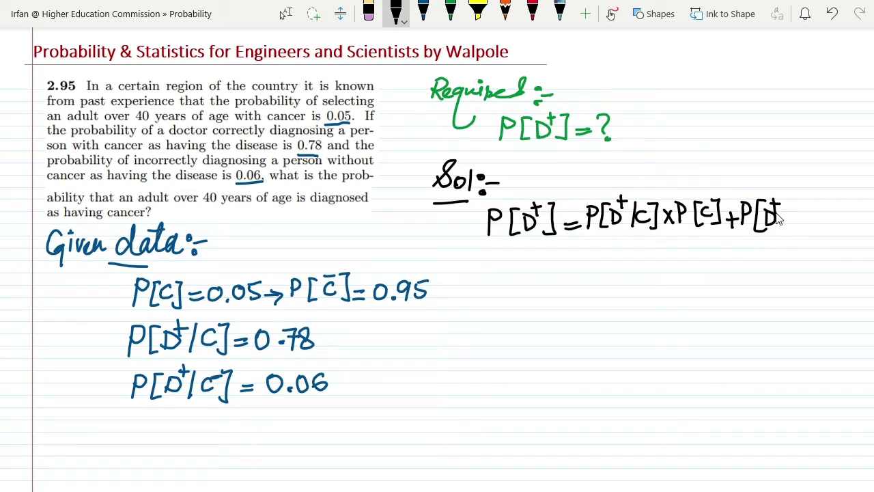
{"action": "mouse_move", "coordinate": [794, 204]}
{"action": "left_mouse_down"}
{"action": "mouse_move", "coordinate": [785, 230]}
{"action": "mouse_move", "coordinate": [797, 215]}
{"action": "mouse_move", "coordinate": [809, 220]}
{"action": "mouse_move", "coordinate": [803, 207]}
{"action": "mouse_move", "coordinate": [831, 227]}
{"action": "left_mouse_up"}
{"action": "mouse_move", "coordinate": [830, 212]}
{"action": "left_mouse_down"}
{"action": "mouse_move", "coordinate": [822, 227]}
{"action": "mouse_move", "coordinate": [837, 230]}
{"action": "mouse_move", "coordinate": [837, 219]}
{"action": "mouse_move", "coordinate": [851, 232]}
{"action": "mouse_move", "coordinate": [872, 226]}
{"action": "mouse_move", "coordinate": [866, 207]}
{"action": "left_mouse_up"}
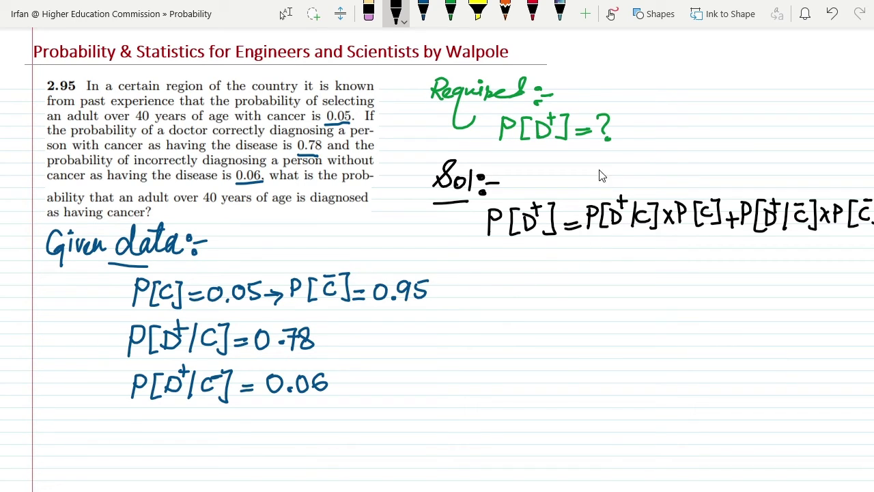
Step: Draw a red arrow up and begin the general formula P[B]=P[B/A
{"action": "left_click", "coordinate": [533, 12]}
{"action": "mouse_move", "coordinate": [584, 188]}
{"action": "left_mouse_down"}
{"action": "mouse_move", "coordinate": [649, 161]}
{"action": "mouse_move", "coordinate": [648, 135]}
{"action": "mouse_move", "coordinate": [654, 145]}
{"action": "left_mouse_up"}
{"action": "mouse_move", "coordinate": [626, 80]}
{"action": "left_mouse_down"}
{"action": "mouse_move", "coordinate": [649, 76]}
{"action": "mouse_move", "coordinate": [653, 100]}
{"action": "mouse_move", "coordinate": [655, 85]}
{"action": "mouse_move", "coordinate": [654, 94]}
{"action": "mouse_move", "coordinate": [678, 73]}
{"action": "mouse_move", "coordinate": [673, 98]}
{"action": "mouse_move", "coordinate": [692, 85]}
{"action": "left_mouse_up"}
{"action": "left_click_drag", "start_coordinate": [682, 91], "coordinate": [691, 91]}
{"action": "mouse_move", "coordinate": [731, 70]}
{"action": "left_mouse_down"}
{"action": "mouse_move", "coordinate": [732, 90]}
{"action": "mouse_move", "coordinate": [731, 69]}
{"action": "mouse_move", "coordinate": [735, 82]}
{"action": "mouse_move", "coordinate": [752, 69]}
{"action": "mouse_move", "coordinate": [754, 95]}
{"action": "mouse_move", "coordinate": [768, 77]}
{"action": "mouse_move", "coordinate": [763, 83]}
{"action": "mouse_move", "coordinate": [773, 96]}
{"action": "mouse_move", "coordinate": [798, 93]}
{"action": "left_mouse_up"}
{"action": "mouse_move", "coordinate": [786, 83]}
{"action": "left_mouse_down"}
{"action": "mouse_move", "coordinate": [805, 93]}
{"action": "mouse_move", "coordinate": [820, 67]}
{"action": "mouse_move", "coordinate": [813, 95]}
{"action": "mouse_move", "coordinate": [833, 96]}
{"action": "left_mouse_up"}
Step: Finish P[B]=ΣP[B/Ai]×P[Ai] in red with summation limits i=1 to N
{"action": "left_click", "coordinate": [804, 77]}
{"action": "mouse_move", "coordinate": [834, 77]}
{"action": "left_mouse_down"}
{"action": "mouse_move", "coordinate": [823, 95]}
{"action": "mouse_move", "coordinate": [838, 98]}
{"action": "mouse_move", "coordinate": [840, 84]}
{"action": "mouse_move", "coordinate": [858, 96]}
{"action": "mouse_move", "coordinate": [864, 83]}
{"action": "left_mouse_up"}
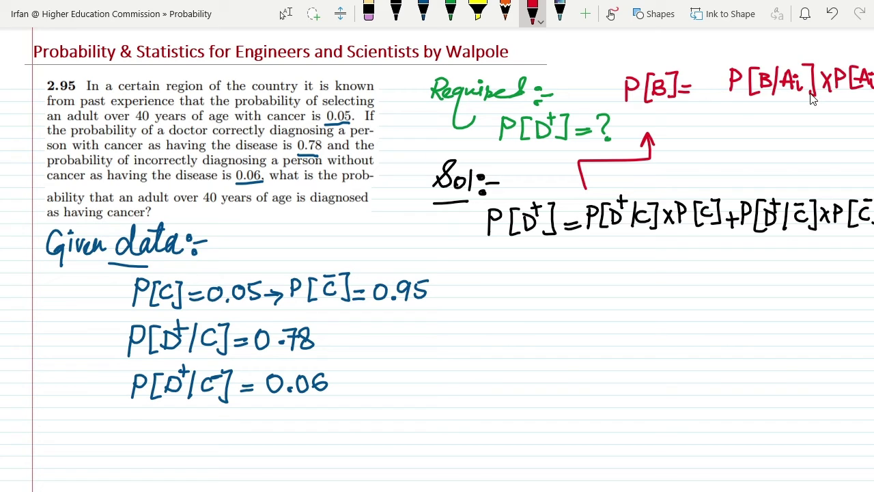
{"action": "mouse_move", "coordinate": [721, 66]}
{"action": "left_mouse_down"}
{"action": "mouse_move", "coordinate": [703, 73]}
{"action": "mouse_move", "coordinate": [722, 89]}
{"action": "mouse_move", "coordinate": [707, 101]}
{"action": "mouse_move", "coordinate": [730, 103]}
{"action": "left_mouse_up"}
{"action": "mouse_move", "coordinate": [704, 60]}
{"action": "left_mouse_down"}
{"action": "mouse_move", "coordinate": [709, 51]}
{"action": "mouse_move", "coordinate": [715, 60]}
{"action": "left_mouse_up"}
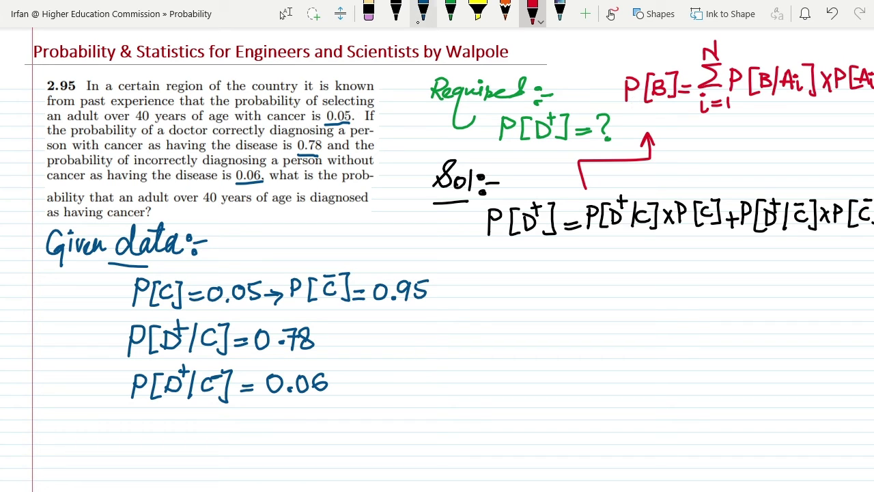
Step: Draw a black box around the red summation formula
{"action": "left_click", "coordinate": [396, 10]}
{"action": "mouse_move", "coordinate": [621, 70]}
{"action": "left_mouse_down"}
{"action": "mouse_move", "coordinate": [616, 115]}
{"action": "mouse_move", "coordinate": [616, 48]}
{"action": "mouse_move", "coordinate": [869, 45]}
{"action": "left_mouse_up"}
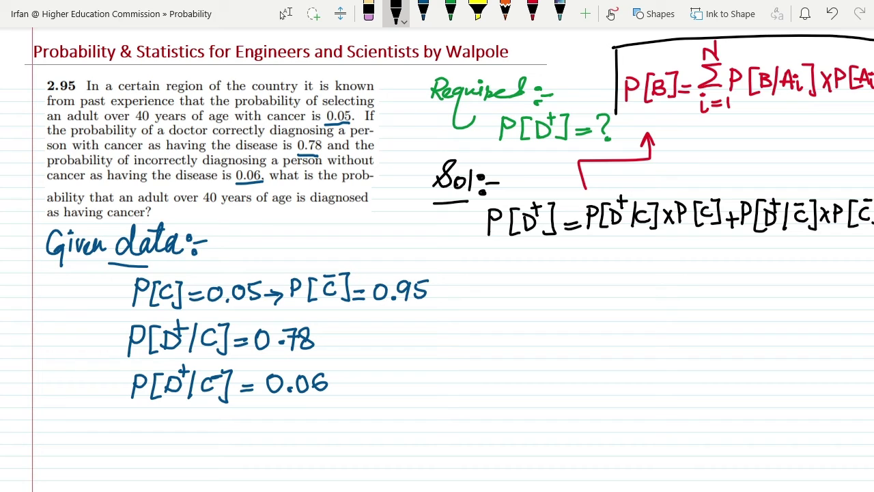
{"action": "left_click_drag", "start_coordinate": [618, 121], "coordinate": [871, 110]}
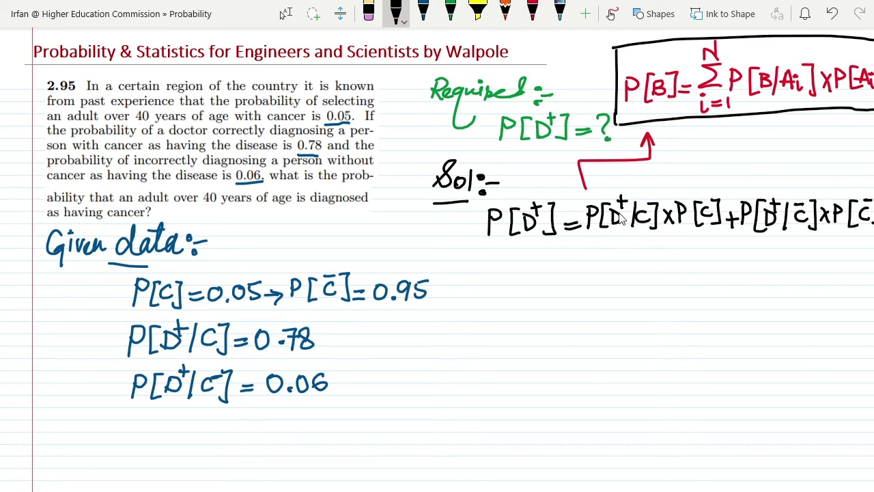
Step: Tick P[D+/C], underline 0.05, and write the substitution =0.78×0.05+
{"action": "left_click_drag", "start_coordinate": [637, 191], "coordinate": [662, 181]}
{"action": "mouse_move", "coordinate": [102, 333]}
{"action": "left_mouse_down"}
{"action": "mouse_move", "coordinate": [114, 340]}
{"action": "mouse_move", "coordinate": [134, 322]}
{"action": "left_mouse_up"}
{"action": "mouse_move", "coordinate": [566, 262]}
{"action": "left_mouse_down"}
{"action": "mouse_move", "coordinate": [604, 266]}
{"action": "mouse_move", "coordinate": [605, 258]}
{"action": "mouse_move", "coordinate": [614, 267]}
{"action": "mouse_move", "coordinate": [628, 249]}
{"action": "mouse_move", "coordinate": [625, 265]}
{"action": "mouse_move", "coordinate": [642, 249]}
{"action": "mouse_move", "coordinate": [655, 266]}
{"action": "left_mouse_up"}
{"action": "left_click", "coordinate": [610, 268]}
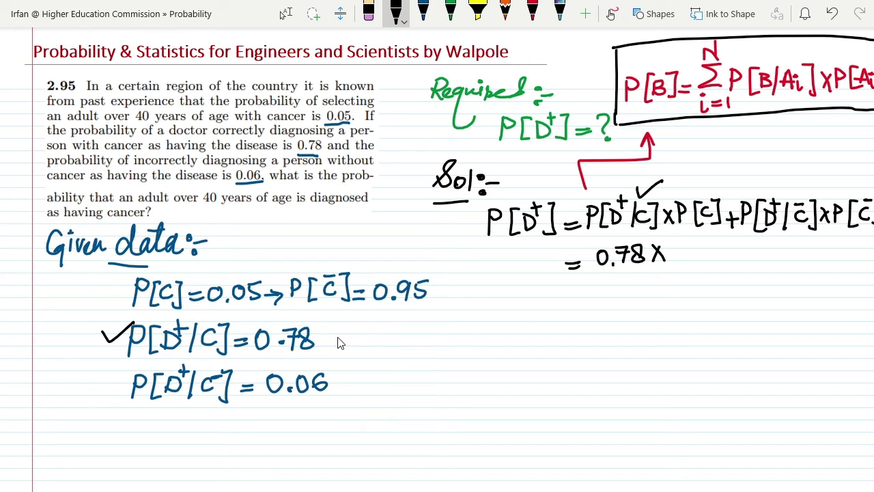
{"action": "left_click_drag", "start_coordinate": [207, 308], "coordinate": [247, 307]}
{"action": "mouse_move", "coordinate": [673, 247]}
{"action": "left_mouse_down"}
{"action": "mouse_move", "coordinate": [681, 259]}
{"action": "mouse_move", "coordinate": [672, 248]}
{"action": "mouse_move", "coordinate": [698, 247]}
{"action": "left_mouse_up"}
{"action": "left_click_drag", "start_coordinate": [708, 244], "coordinate": [708, 264]}
{"action": "left_click_drag", "start_coordinate": [707, 241], "coordinate": [722, 239]}
{"action": "left_click_drag", "start_coordinate": [722, 255], "coordinate": [732, 254]}
{"action": "left_click_drag", "start_coordinate": [727, 249], "coordinate": [728, 262]}
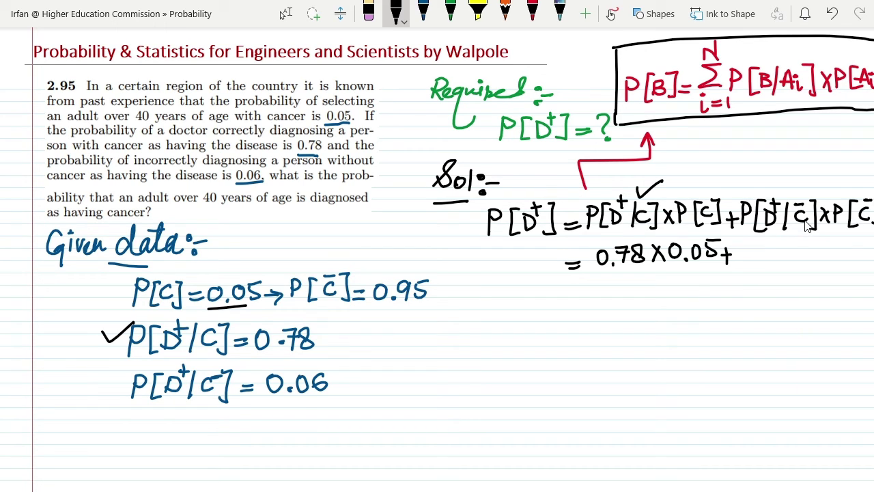
Step: Tick the given P[D+/C̄]=0.06 and complete the substitution with 0.06×0.95
{"action": "left_click_drag", "start_coordinate": [100, 395], "coordinate": [127, 383]}
{"action": "mouse_move", "coordinate": [746, 245]}
{"action": "left_mouse_down"}
{"action": "mouse_move", "coordinate": [758, 263]}
{"action": "mouse_move", "coordinate": [772, 246]}
{"action": "mouse_move", "coordinate": [780, 259]}
{"action": "mouse_move", "coordinate": [801, 261]}
{"action": "left_mouse_up"}
{"action": "left_click_drag", "start_coordinate": [800, 247], "coordinate": [791, 260]}
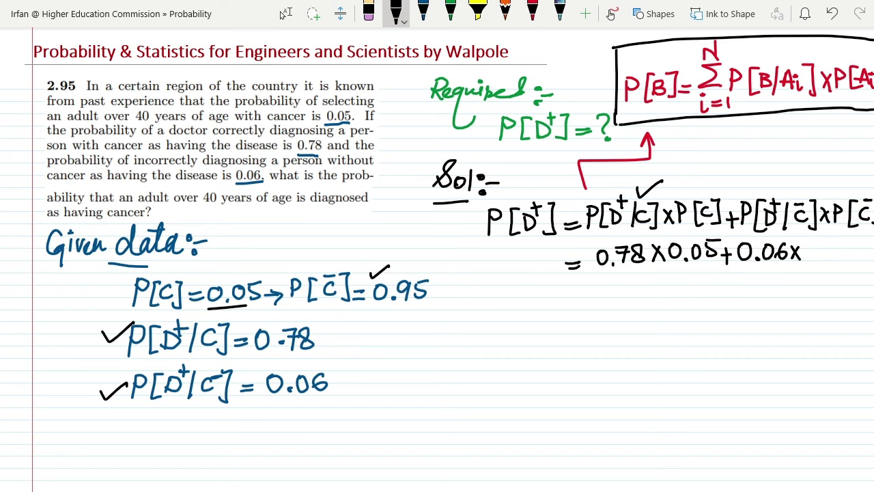
{"action": "mouse_move", "coordinate": [814, 245]}
{"action": "left_mouse_down"}
{"action": "mouse_move", "coordinate": [809, 262]}
{"action": "mouse_move", "coordinate": [815, 246]}
{"action": "left_mouse_up"}
{"action": "mouse_move", "coordinate": [824, 260]}
{"action": "left_mouse_down"}
{"action": "mouse_move", "coordinate": [827, 252]}
{"action": "mouse_move", "coordinate": [839, 264]}
{"action": "mouse_move", "coordinate": [858, 240]}
{"action": "left_mouse_up"}
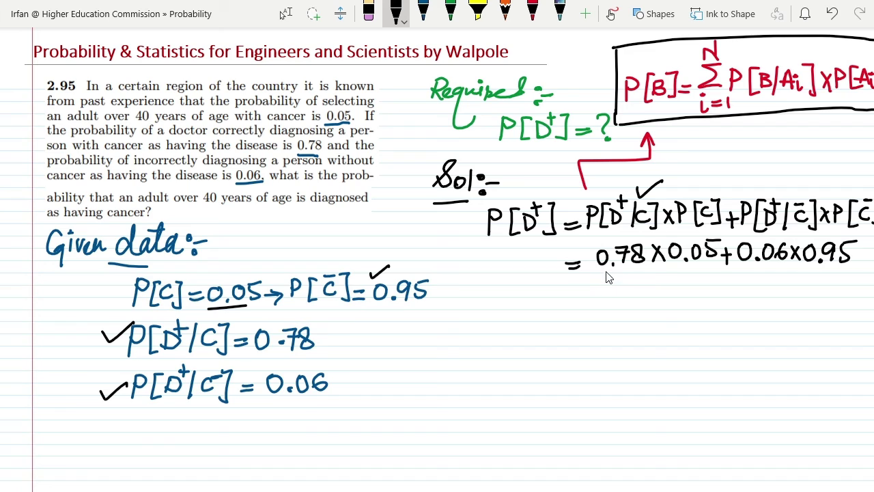
Step: Write the result =0.096 and box it in red
{"action": "mouse_move", "coordinate": [564, 319]}
{"action": "left_mouse_down"}
{"action": "mouse_move", "coordinate": [583, 322]}
{"action": "mouse_move", "coordinate": [614, 306]}
{"action": "mouse_move", "coordinate": [632, 317]}
{"action": "mouse_move", "coordinate": [649, 305]}
{"action": "mouse_move", "coordinate": [664, 313]}
{"action": "mouse_move", "coordinate": [660, 324]}
{"action": "mouse_move", "coordinate": [677, 311]}
{"action": "left_mouse_up"}
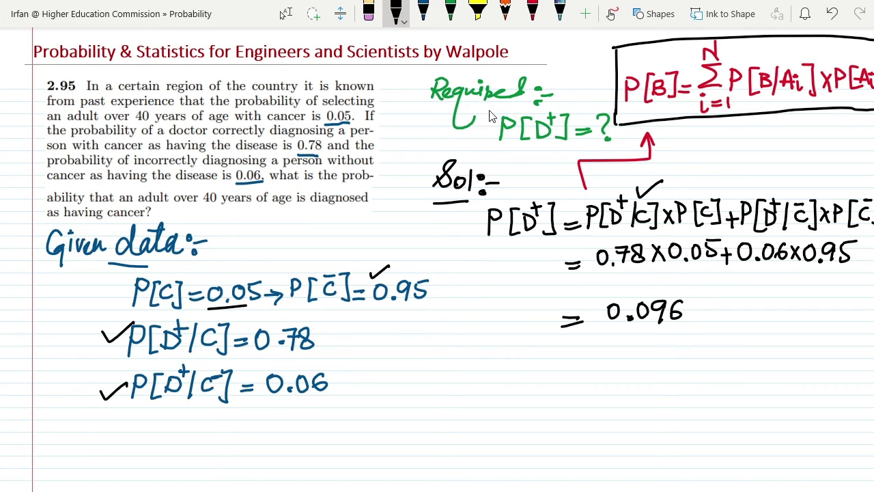
{"action": "left_click", "coordinate": [533, 13]}
{"action": "mouse_move", "coordinate": [597, 288]}
{"action": "left_mouse_down"}
{"action": "mouse_move", "coordinate": [596, 334]}
{"action": "mouse_move", "coordinate": [596, 290]}
{"action": "mouse_move", "coordinate": [707, 280]}
{"action": "mouse_move", "coordinate": [705, 325]}
{"action": "mouse_move", "coordinate": [597, 333]}
{"action": "left_mouse_up"}
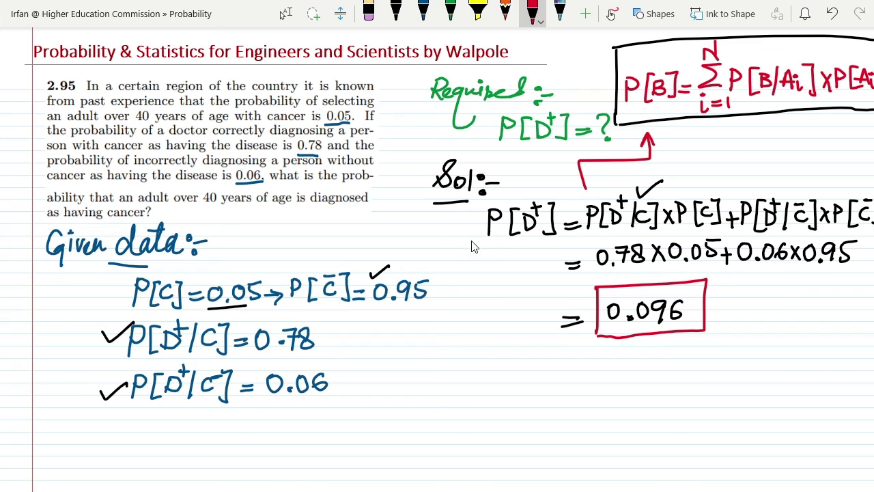
Step: Write P[B]=P[B/A]×P[A] in red beside the given data
{"action": "mouse_move", "coordinate": [375, 375]}
{"action": "left_mouse_down"}
{"action": "mouse_move", "coordinate": [375, 405]}
{"action": "mouse_move", "coordinate": [384, 388]}
{"action": "left_mouse_up"}
{"action": "mouse_move", "coordinate": [402, 373]}
{"action": "left_mouse_down"}
{"action": "mouse_move", "coordinate": [413, 399]}
{"action": "mouse_move", "coordinate": [415, 372]}
{"action": "mouse_move", "coordinate": [423, 382]}
{"action": "mouse_move", "coordinate": [412, 407]}
{"action": "left_mouse_up"}
{"action": "mouse_move", "coordinate": [429, 388]}
{"action": "left_mouse_down"}
{"action": "mouse_move", "coordinate": [442, 386]}
{"action": "mouse_move", "coordinate": [463, 403]}
{"action": "left_mouse_up"}
{"action": "mouse_move", "coordinate": [463, 371]}
{"action": "left_mouse_down"}
{"action": "mouse_move", "coordinate": [466, 388]}
{"action": "mouse_move", "coordinate": [493, 406]}
{"action": "left_mouse_up"}
{"action": "mouse_move", "coordinate": [496, 372]}
{"action": "left_mouse_down"}
{"action": "mouse_move", "coordinate": [497, 393]}
{"action": "mouse_move", "coordinate": [510, 395]}
{"action": "left_mouse_up"}
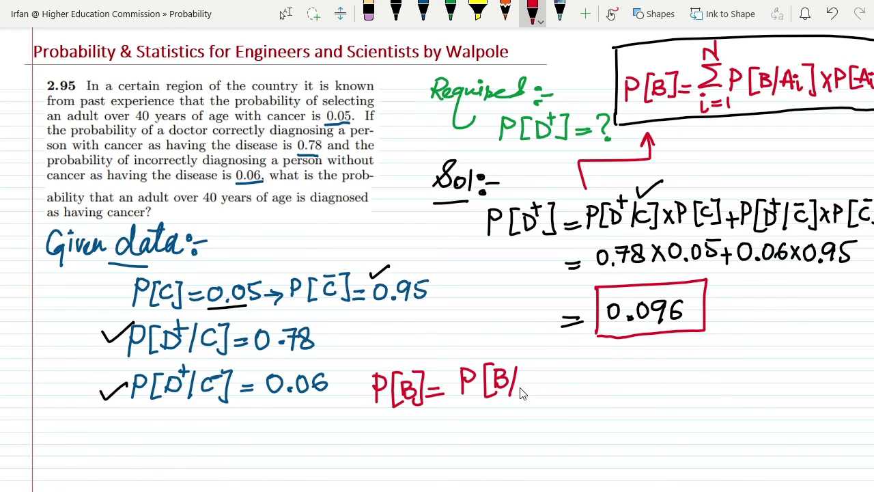
{"action": "mouse_move", "coordinate": [521, 395]}
{"action": "left_mouse_down"}
{"action": "mouse_move", "coordinate": [536, 393]}
{"action": "mouse_move", "coordinate": [535, 383]}
{"action": "mouse_move", "coordinate": [540, 395]}
{"action": "mouse_move", "coordinate": [559, 395]}
{"action": "mouse_move", "coordinate": [546, 395]}
{"action": "mouse_move", "coordinate": [563, 390]}
{"action": "mouse_move", "coordinate": [564, 380]}
{"action": "mouse_move", "coordinate": [582, 397]}
{"action": "mouse_move", "coordinate": [595, 371]}
{"action": "mouse_move", "coordinate": [601, 397]}
{"action": "left_mouse_up"}
{"action": "mouse_move", "coordinate": [604, 358]}
{"action": "left_mouse_down"}
{"action": "mouse_move", "coordinate": [612, 395]}
{"action": "mouse_move", "coordinate": [634, 381]}
{"action": "left_mouse_up"}
Step: Extend the formula with +P[B/C]×P[C]+… and circle P[B] in red
{"action": "left_click_drag", "start_coordinate": [627, 376], "coordinate": [628, 390]}
{"action": "mouse_move", "coordinate": [639, 359]}
{"action": "left_mouse_down"}
{"action": "mouse_move", "coordinate": [639, 380]}
{"action": "mouse_move", "coordinate": [641, 370]}
{"action": "left_mouse_up"}
{"action": "mouse_move", "coordinate": [661, 356]}
{"action": "left_mouse_down"}
{"action": "mouse_move", "coordinate": [656, 374]}
{"action": "mouse_move", "coordinate": [664, 383]}
{"action": "left_mouse_up"}
{"action": "mouse_move", "coordinate": [689, 351]}
{"action": "left_mouse_down"}
{"action": "mouse_move", "coordinate": [684, 384]}
{"action": "mouse_move", "coordinate": [705, 388]}
{"action": "mouse_move", "coordinate": [722, 374]}
{"action": "mouse_move", "coordinate": [721, 384]}
{"action": "mouse_move", "coordinate": [734, 386]}
{"action": "left_mouse_up"}
{"action": "mouse_move", "coordinate": [733, 354]}
{"action": "left_mouse_down"}
{"action": "mouse_move", "coordinate": [736, 370]}
{"action": "mouse_move", "coordinate": [774, 381]}
{"action": "left_mouse_up"}
{"action": "mouse_move", "coordinate": [775, 349]}
{"action": "left_mouse_down"}
{"action": "mouse_move", "coordinate": [777, 382]}
{"action": "mouse_move", "coordinate": [800, 373]}
{"action": "left_mouse_up"}
{"action": "mouse_move", "coordinate": [792, 366]}
{"action": "left_mouse_down"}
{"action": "mouse_move", "coordinate": [794, 384]}
{"action": "mouse_move", "coordinate": [812, 370]}
{"action": "left_mouse_up"}
{"action": "left_click_drag", "start_coordinate": [814, 370], "coordinate": [820, 370]}
{"action": "left_click_drag", "start_coordinate": [822, 370], "coordinate": [828, 370]}
{"action": "left_click_drag", "start_coordinate": [833, 368], "coordinate": [836, 369]}
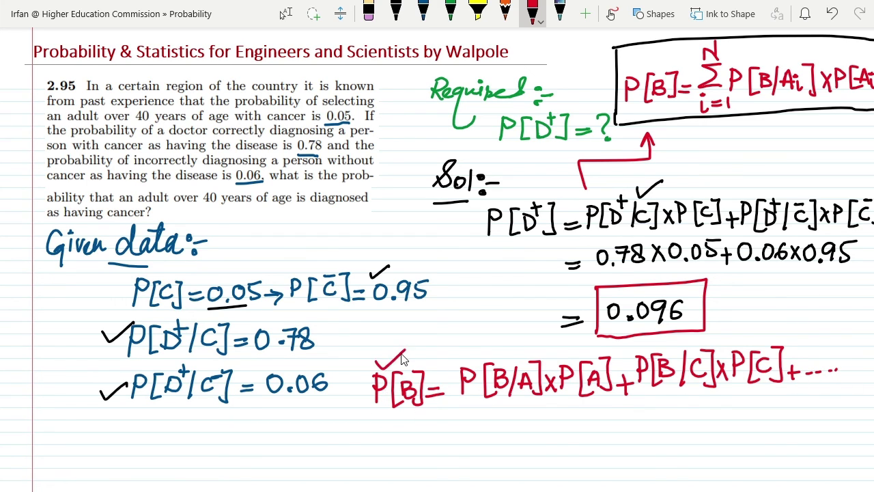
{"action": "mouse_move", "coordinate": [357, 374]}
{"action": "left_mouse_down"}
{"action": "mouse_move", "coordinate": [449, 407]}
{"action": "mouse_move", "coordinate": [384, 360]}
{"action": "left_mouse_up"}
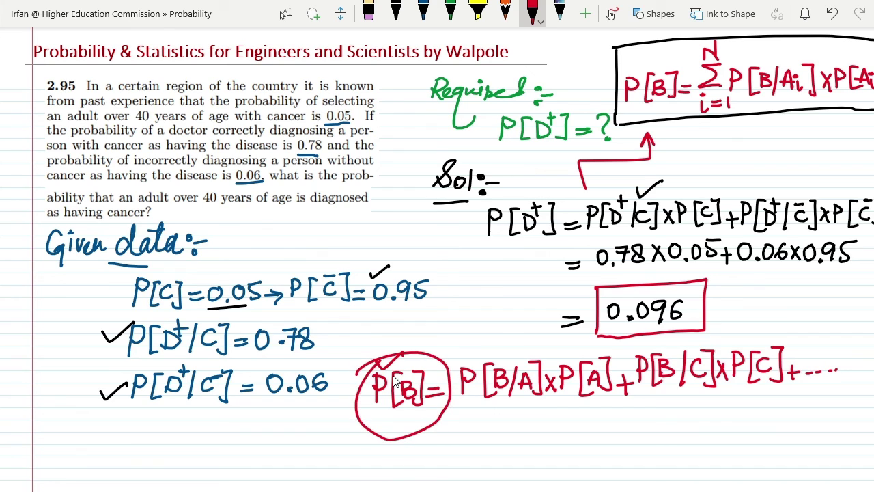